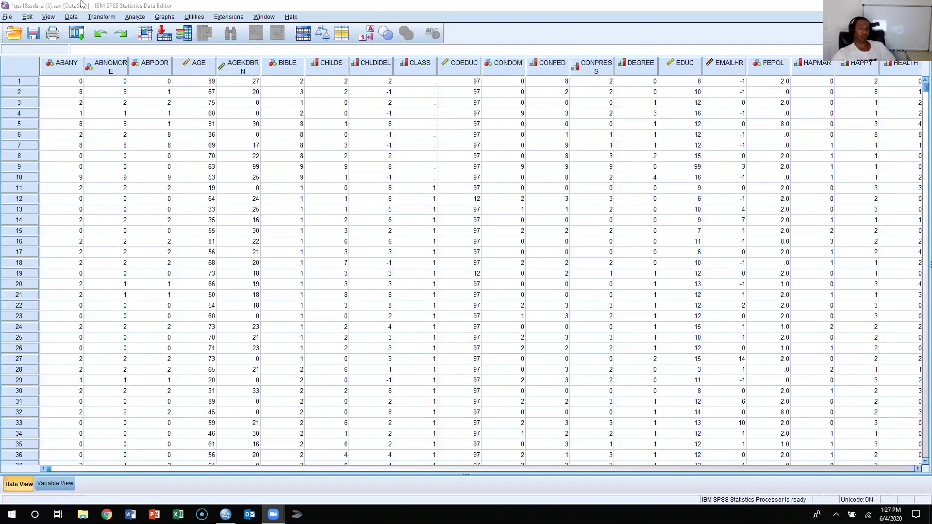
# - In Data > Select Cases, choose 'Random sample of cases' and open its Sample size dialog
pyautogui.click(73, 17)
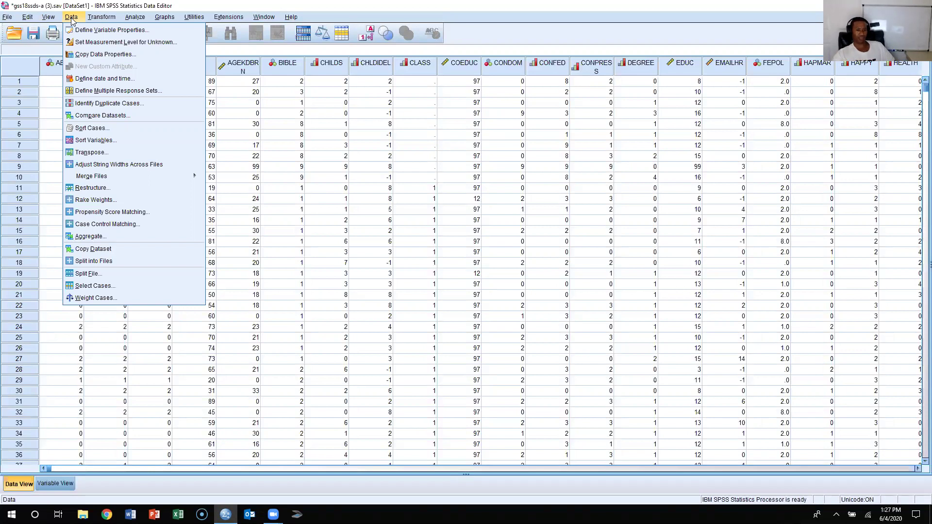
pyautogui.click(107, 286)
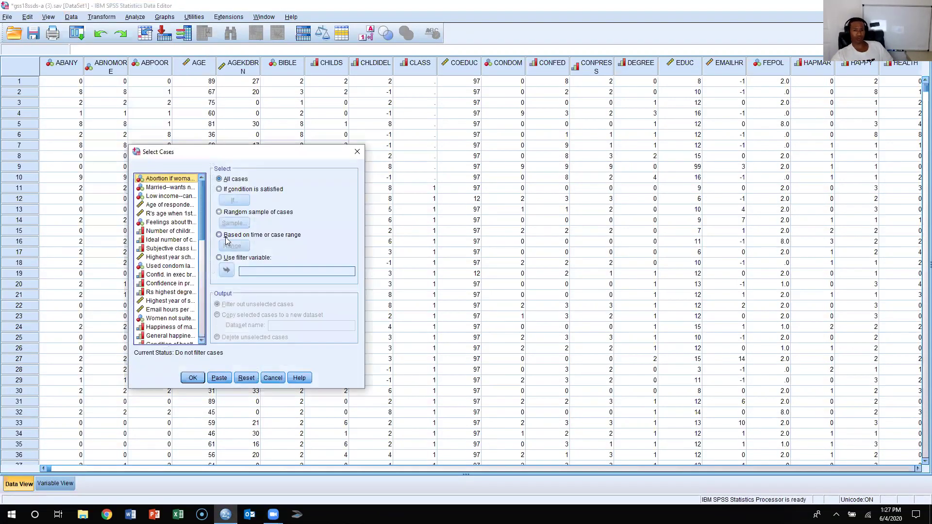
pyautogui.click(219, 212)
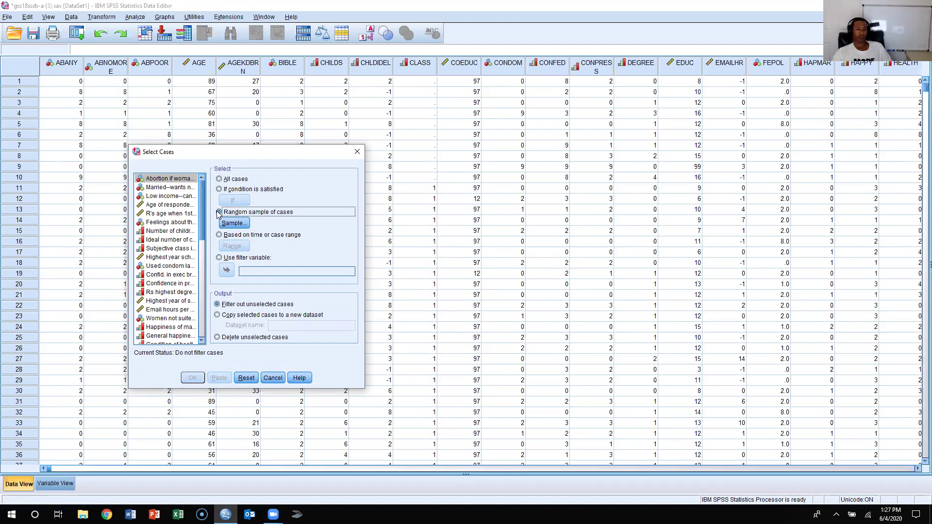
pyautogui.click(233, 223)
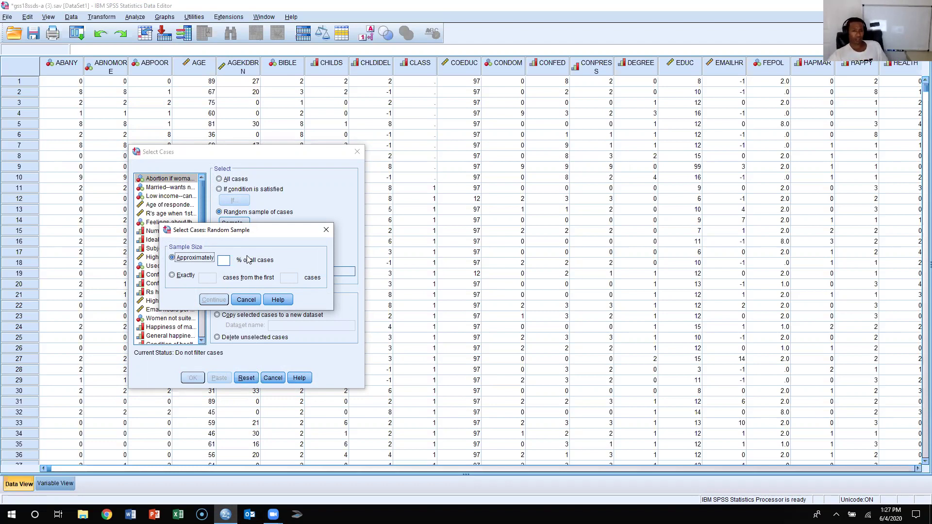
# - Enter 10 in 'Approximately % of all cases' and confirm the sample size
pyautogui.click(225, 260)
pyautogui.write('10')
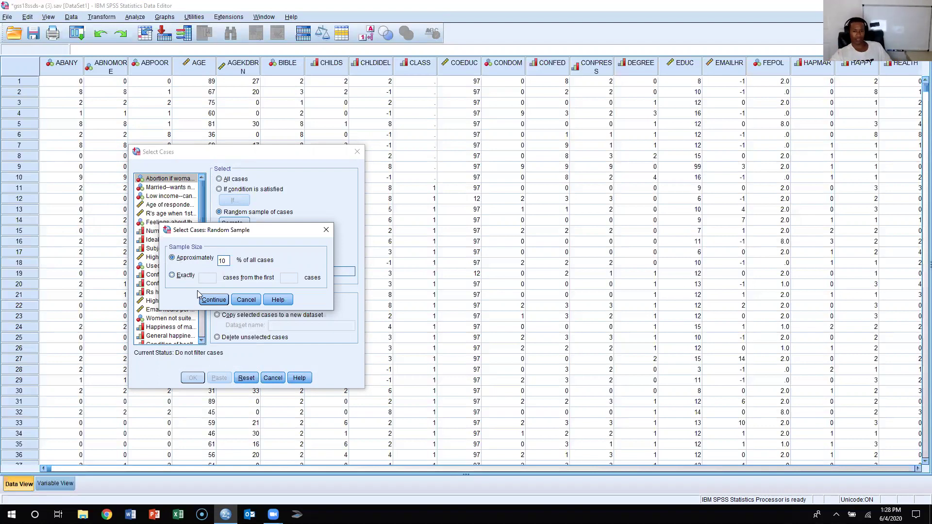
pyautogui.click(213, 300)
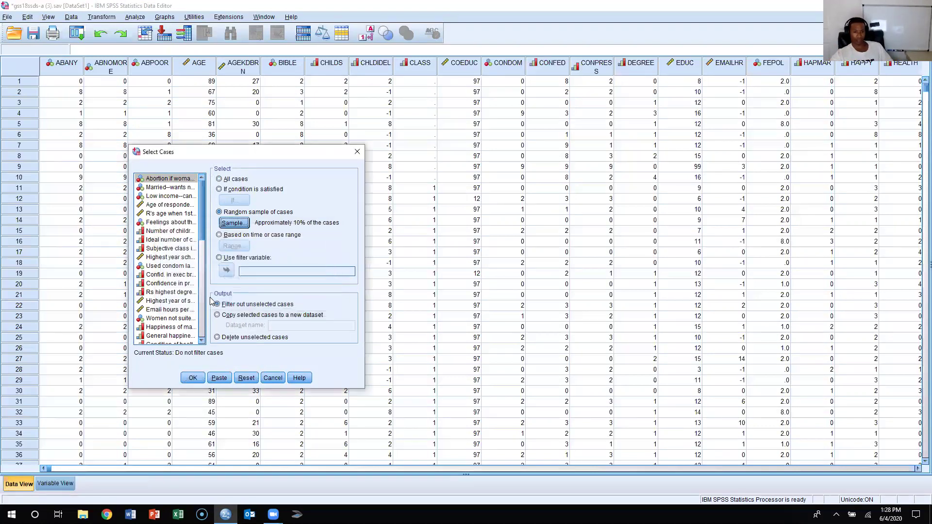
# - Apply the 10% random-sample filter and bring the Data Editor back to the front
pyautogui.click(201, 377)
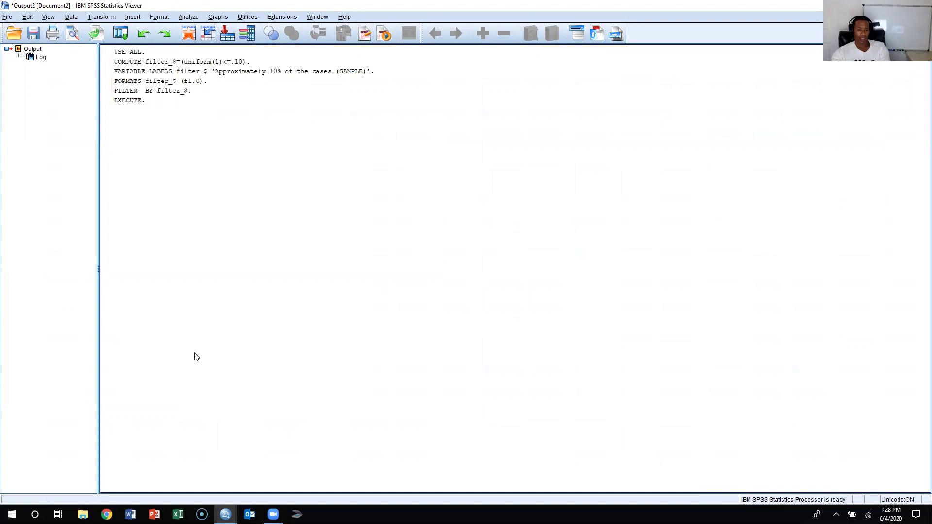
pyautogui.click(226, 515)
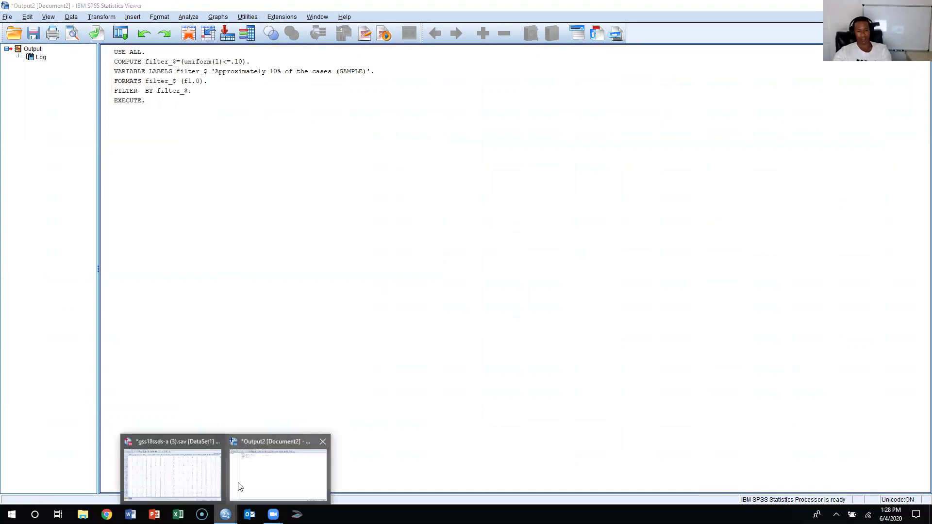
pyautogui.click(204, 485)
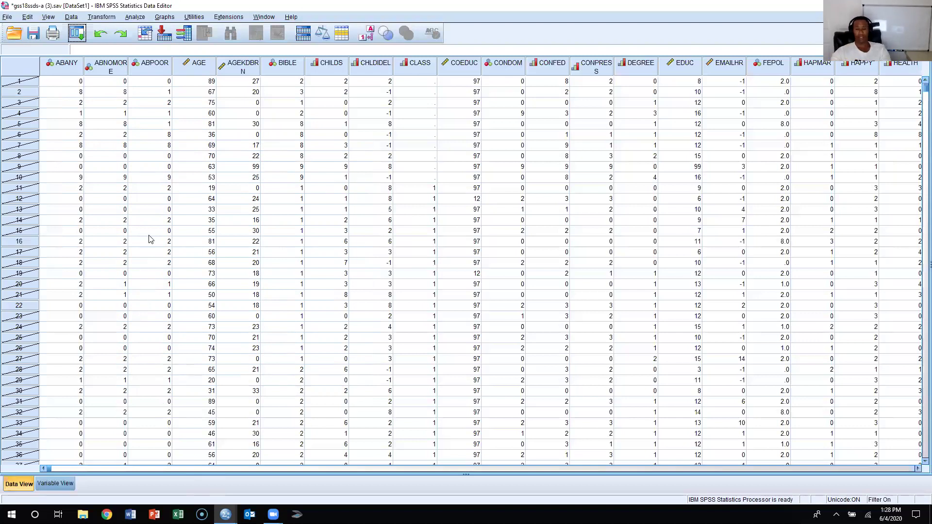
# - Start Descriptives, list variables by name, and move SIBS into Variable(s)
pyautogui.click(138, 18)
pyautogui.moveTo(148, 41)
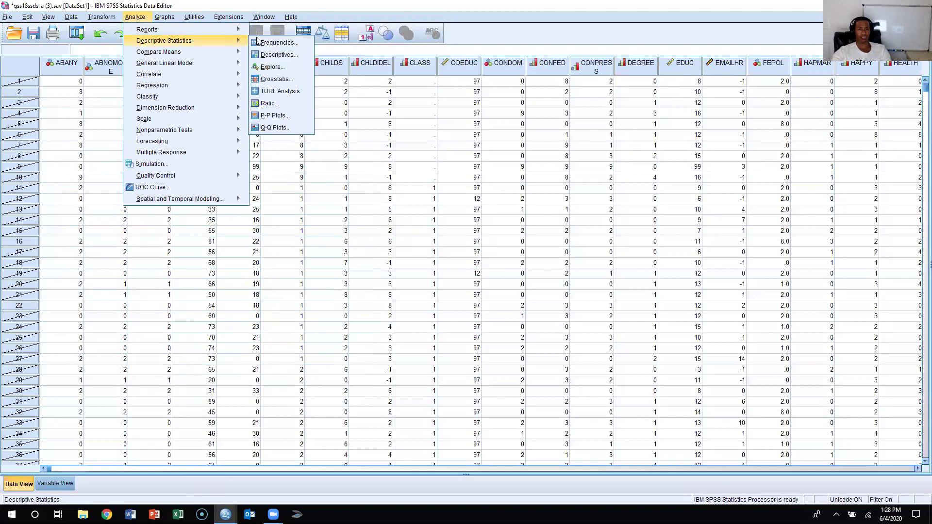
pyautogui.click(278, 55)
pyautogui.rightClick(303, 165)
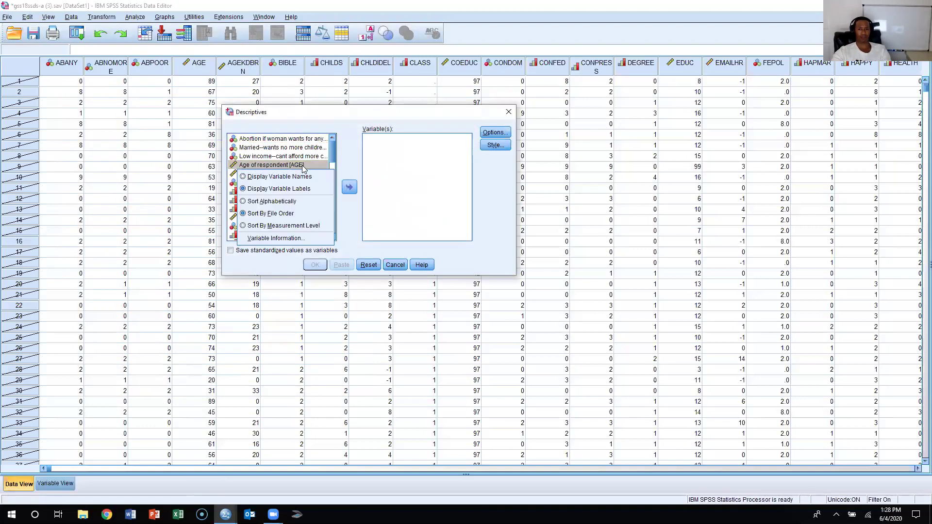
pyautogui.click(305, 177)
pyautogui.scroll(-15, 298, 198)
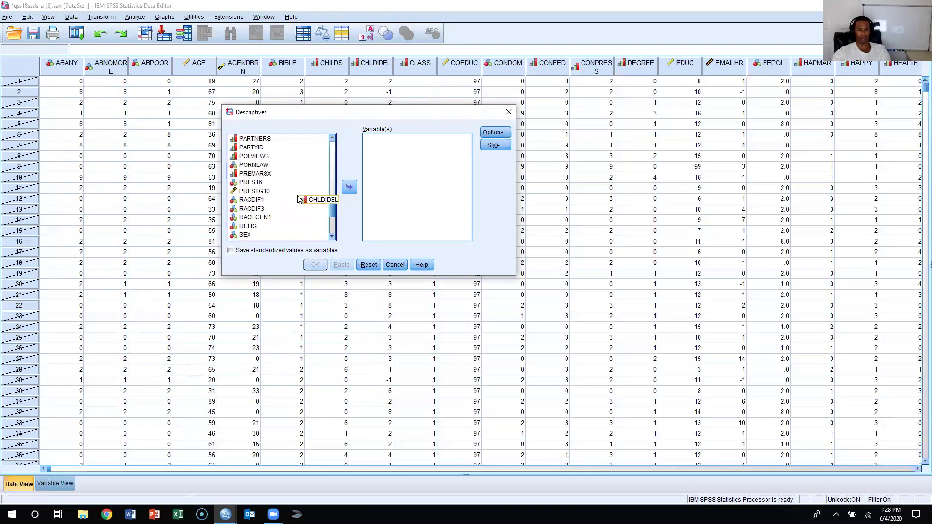
pyautogui.scroll(-3, 297, 198)
pyautogui.click(264, 184)
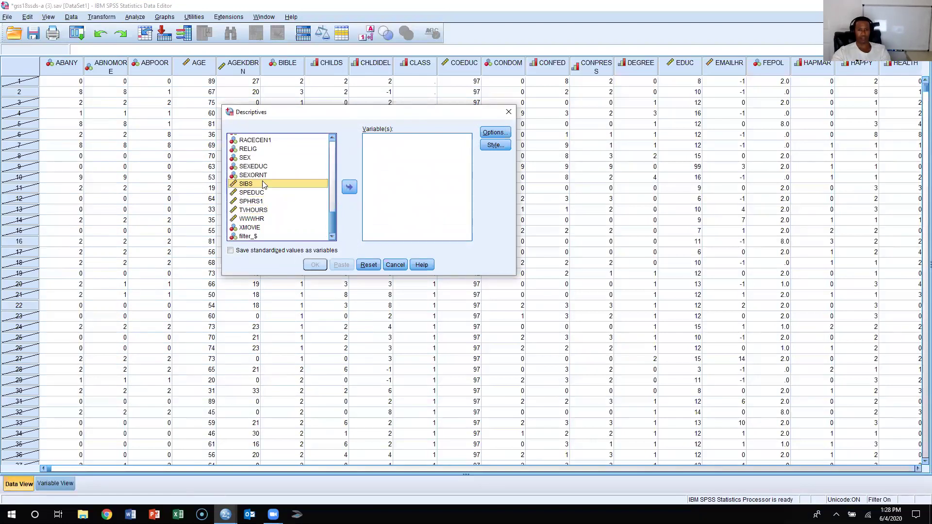
pyautogui.click(350, 187)
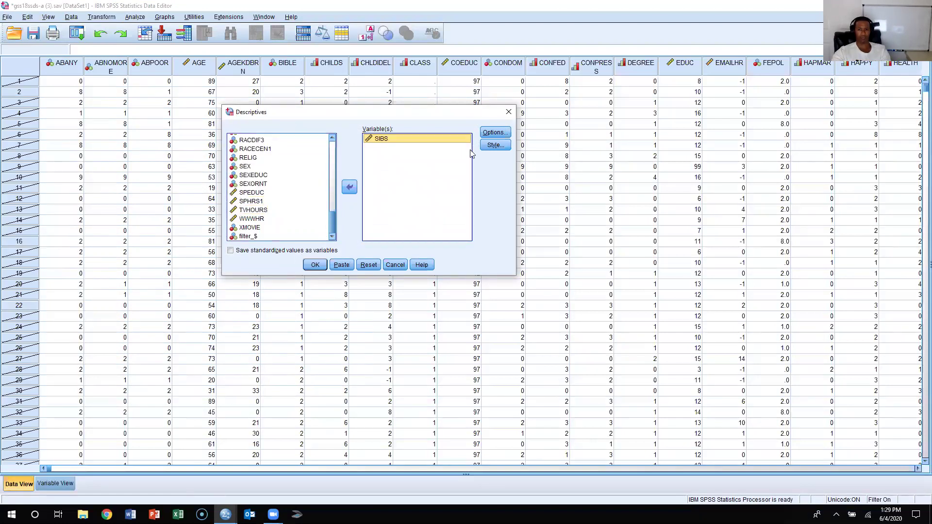
# - Add Maximum and S.E. mean to the Descriptives statistics
pyautogui.click(495, 132)
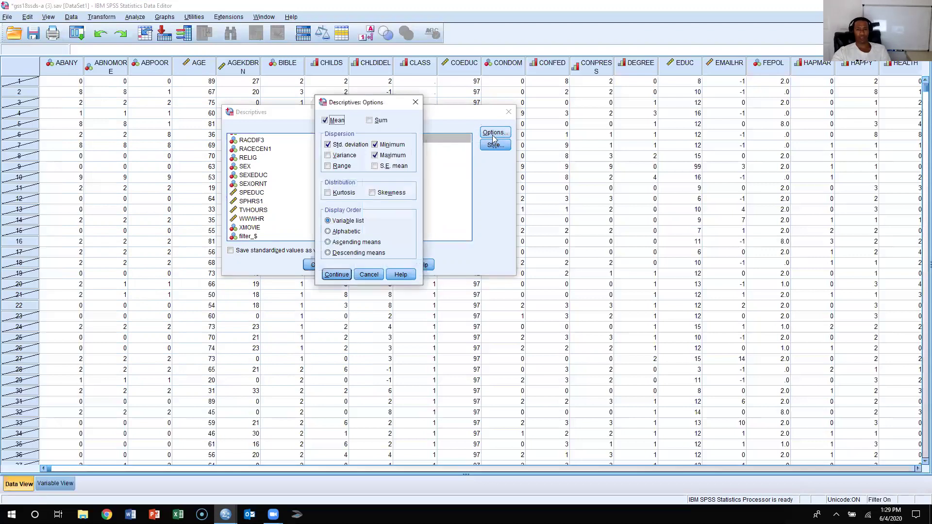
pyautogui.click(375, 155)
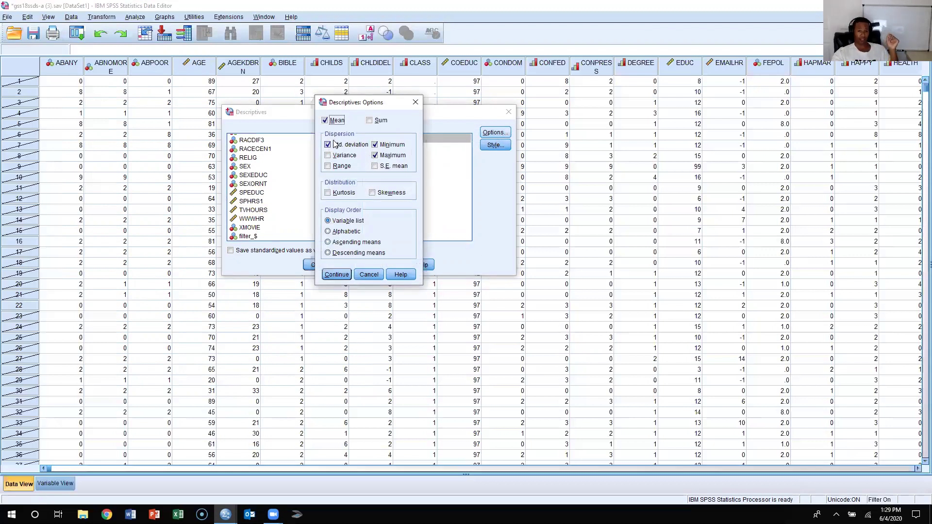
pyautogui.click(375, 166)
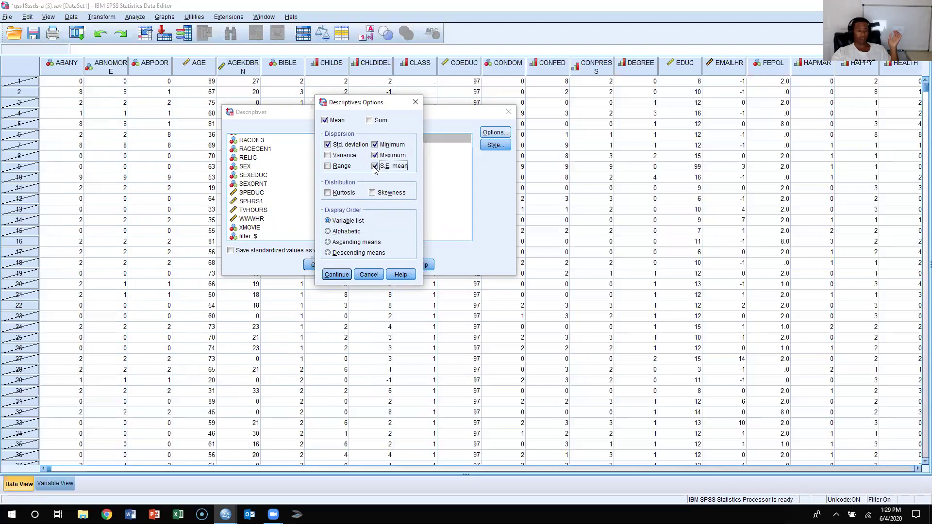
pyautogui.click(334, 277)
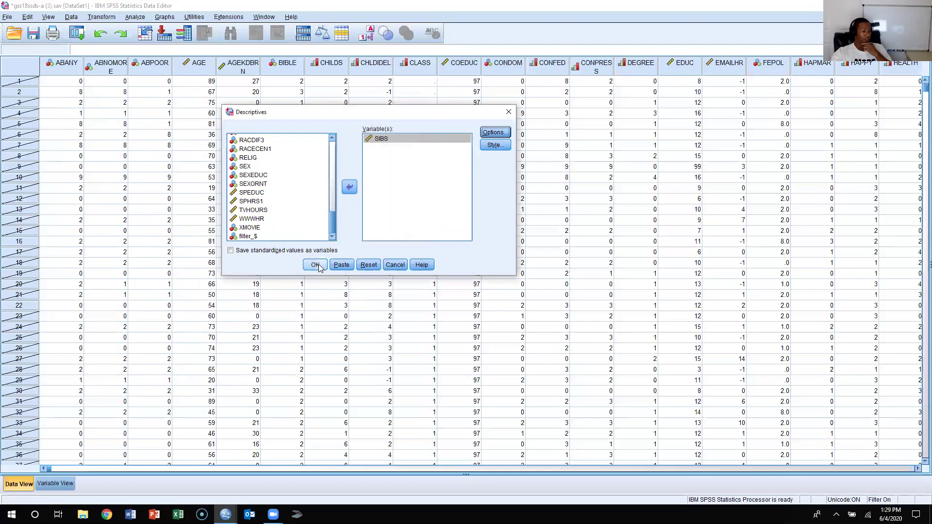
# - Run Descriptives and review the SIBS table: N 134, mean 3.54, S.E. mean .252
pyautogui.click(316, 266)
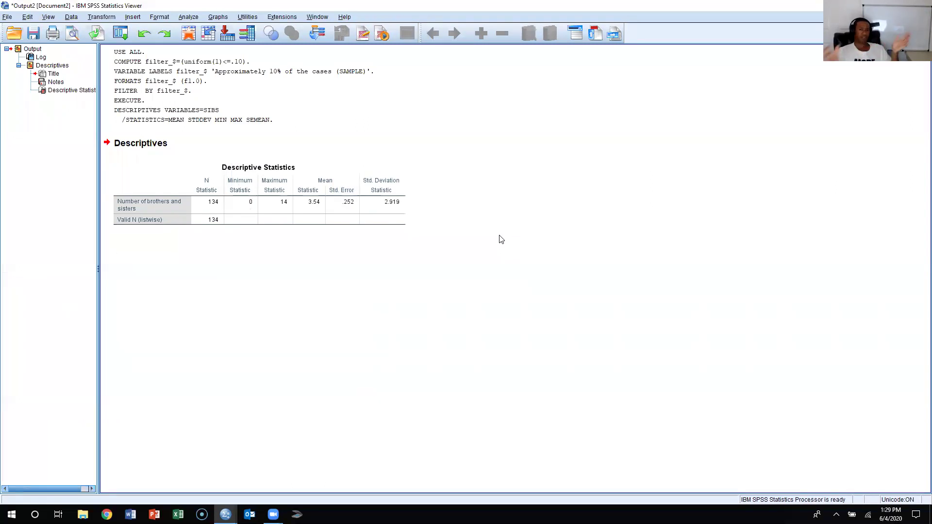
pyautogui.click(225, 216)
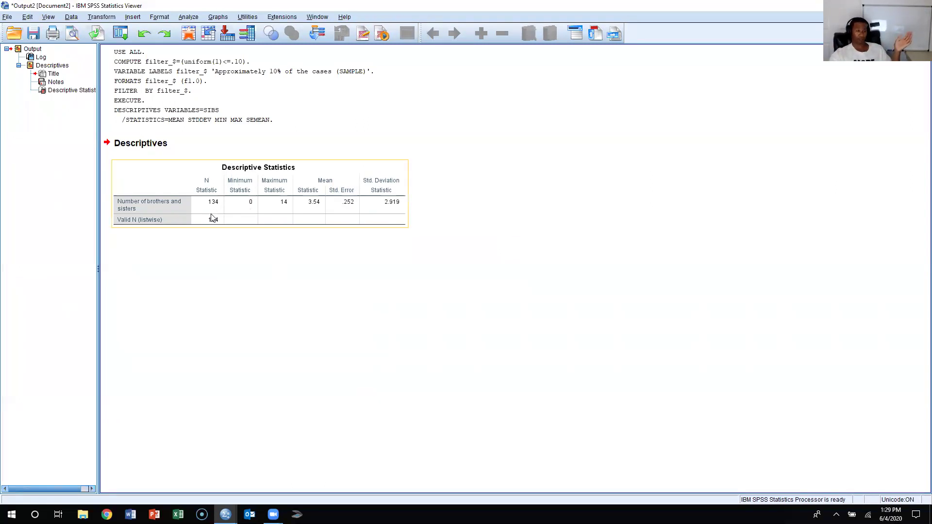
pyautogui.click(200, 243)
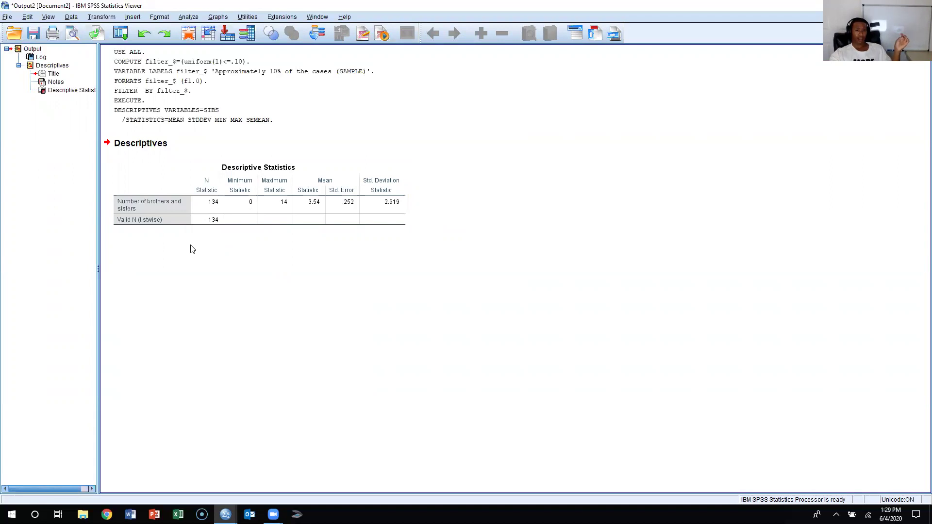
pyautogui.click(327, 185)
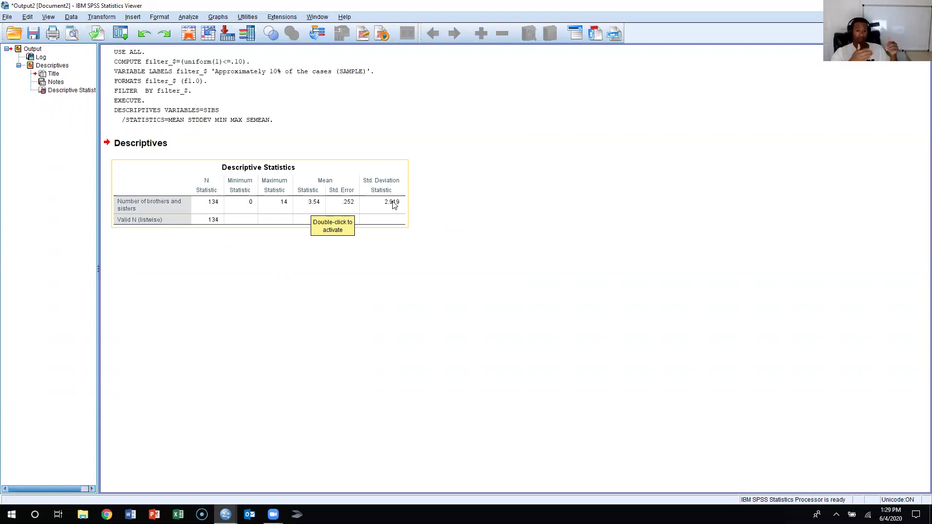
pyautogui.click(447, 189)
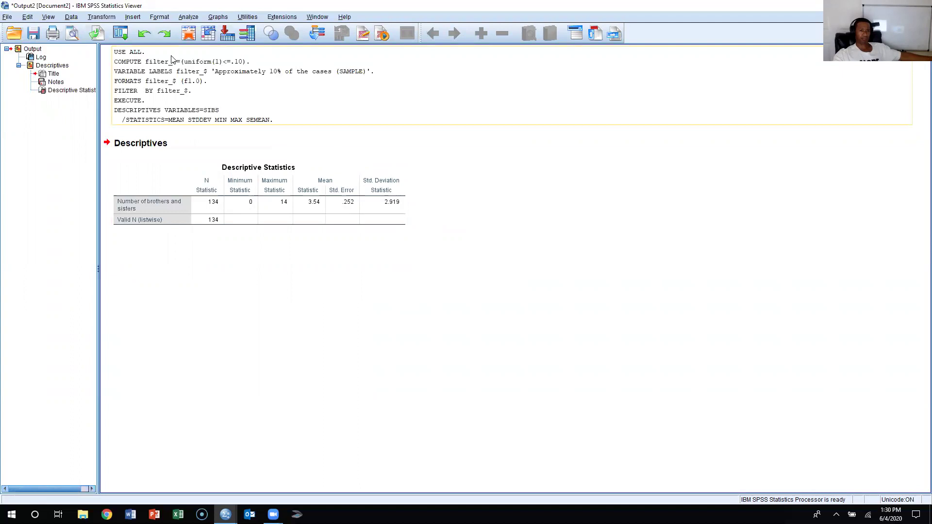
# - Change the random sample percentage from 10 to 25 and apply the filter
pyautogui.click(72, 17)
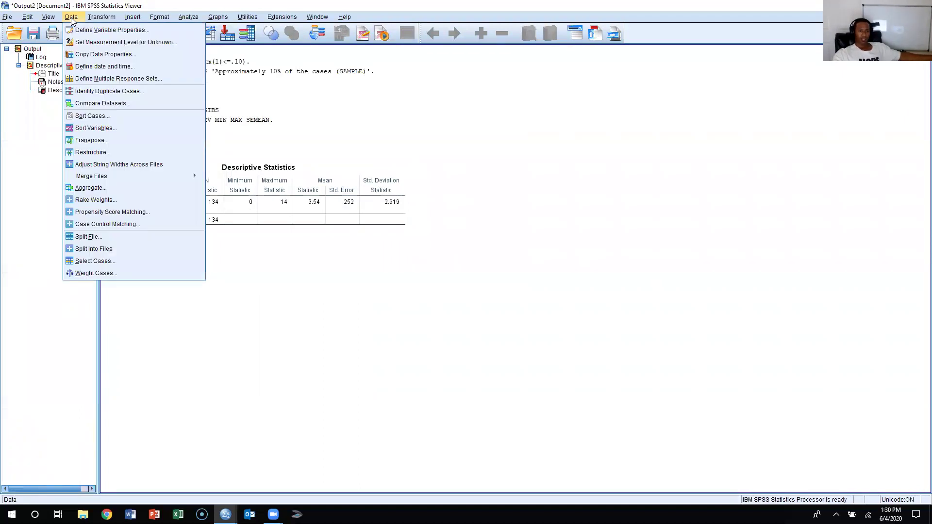
pyautogui.click(97, 261)
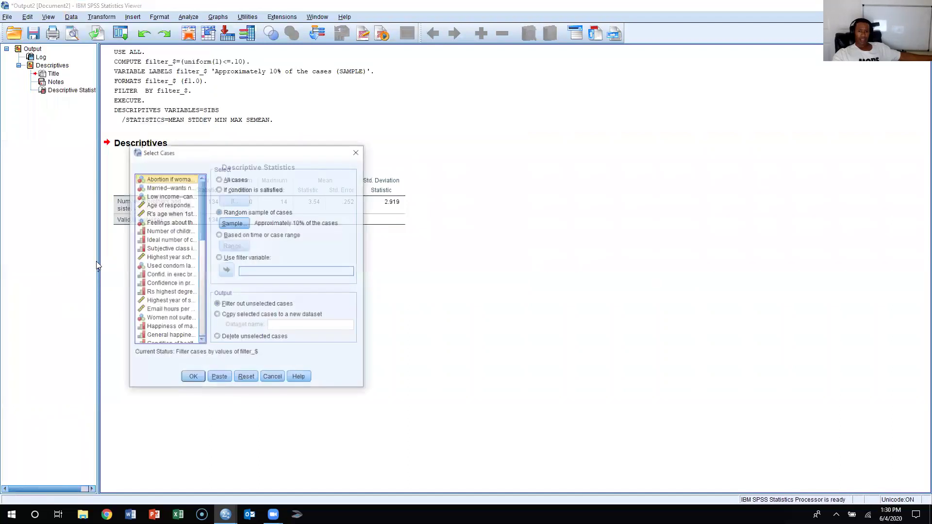
pyautogui.click(226, 222)
pyautogui.click(227, 261)
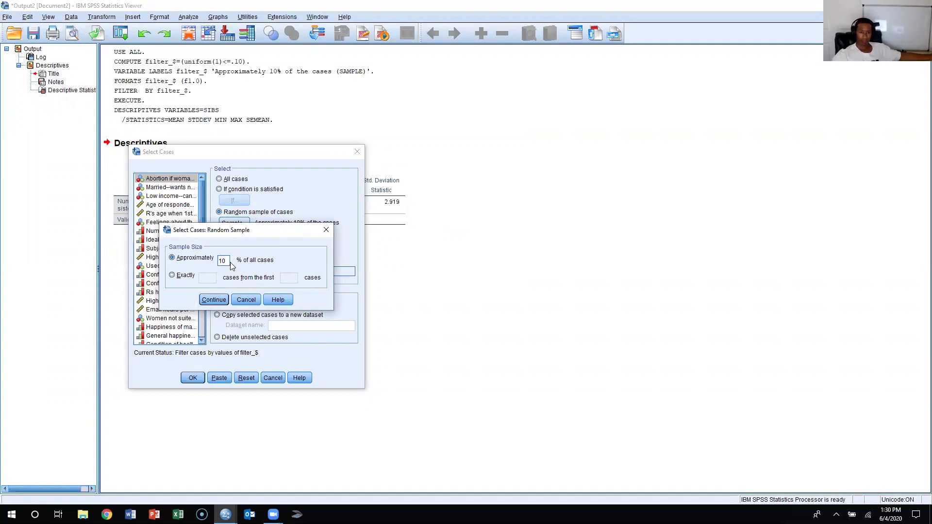
pyautogui.press('BackSpace')
pyautogui.press('BackSpace')
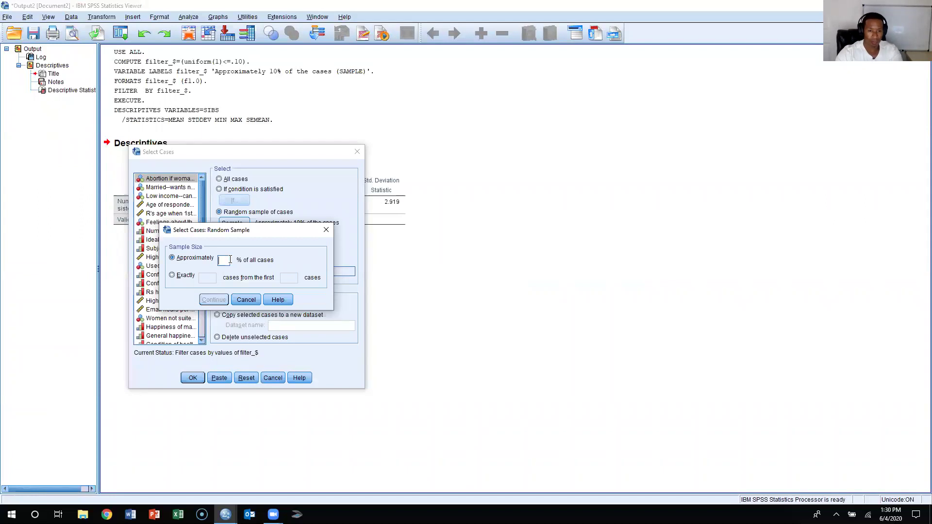
pyautogui.write('25')
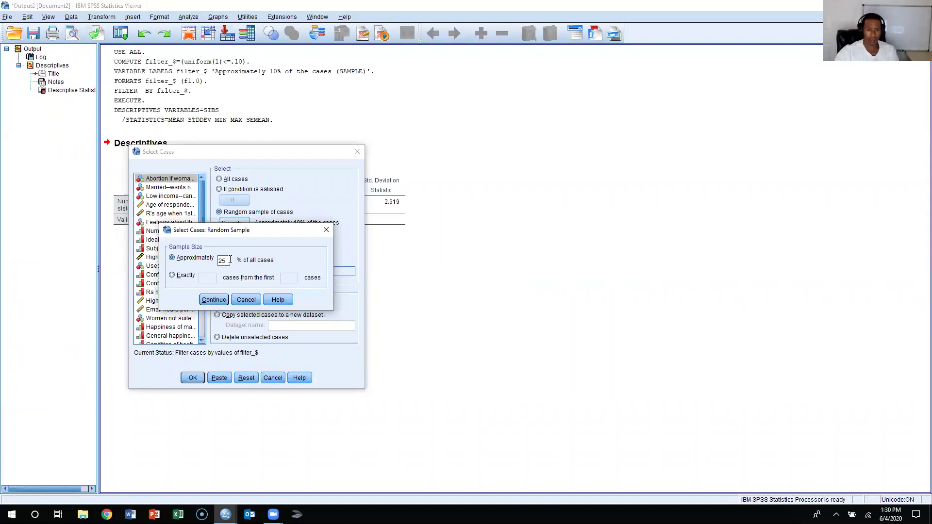
pyautogui.click(214, 300)
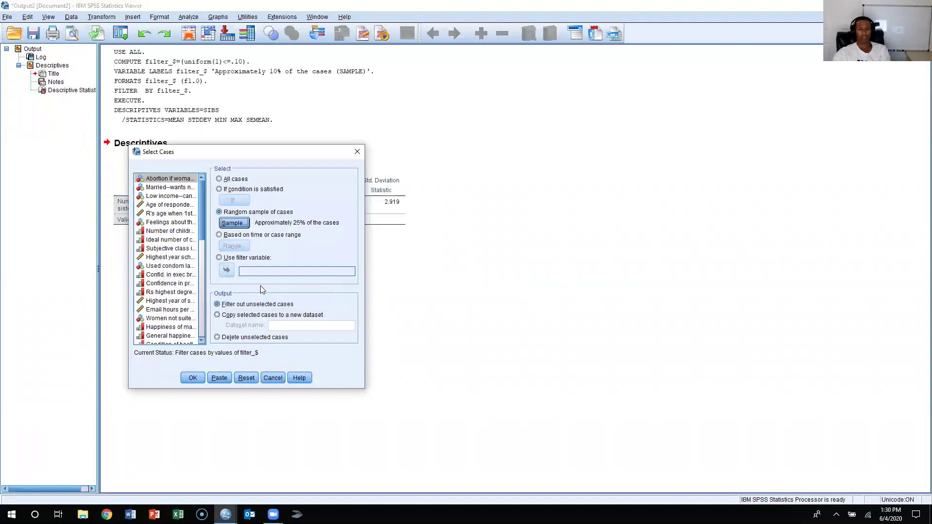
pyautogui.click(193, 379)
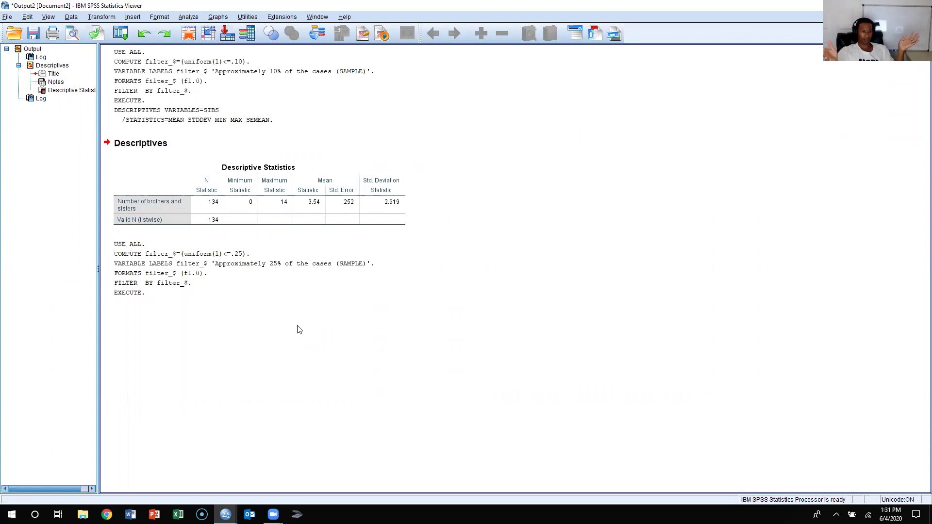
pyautogui.click(226, 68)
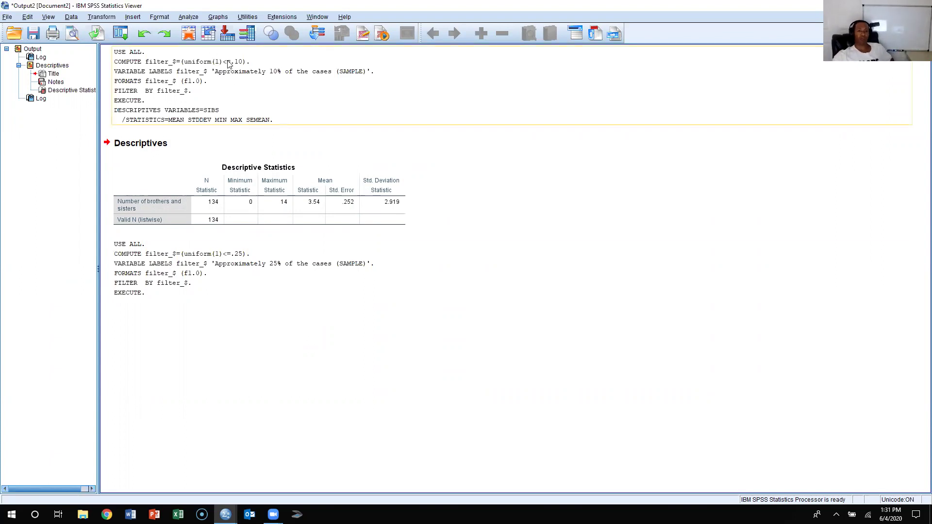
# - Rerun Descriptives on SIBS with S.E. mean, giving N 382 and S.E. mean .152
pyautogui.click(186, 18)
pyautogui.moveTo(266, 42)
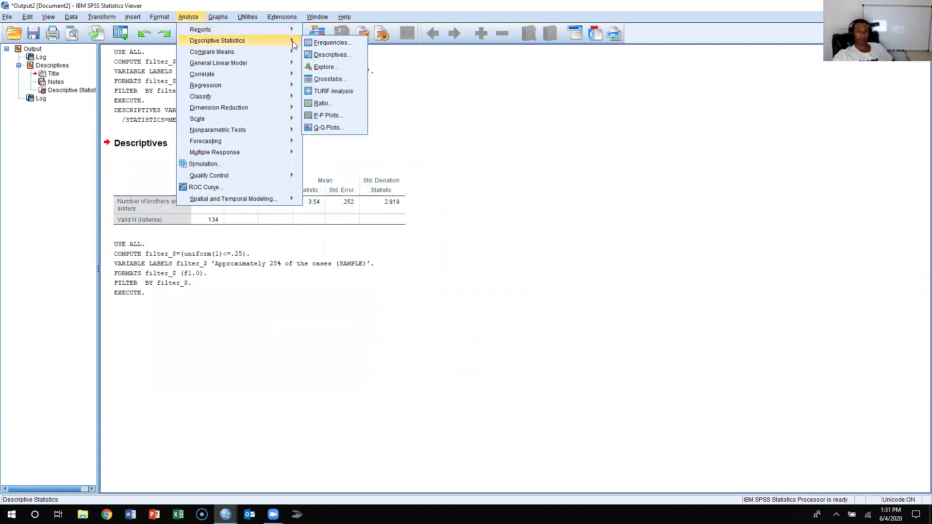
pyautogui.click(318, 55)
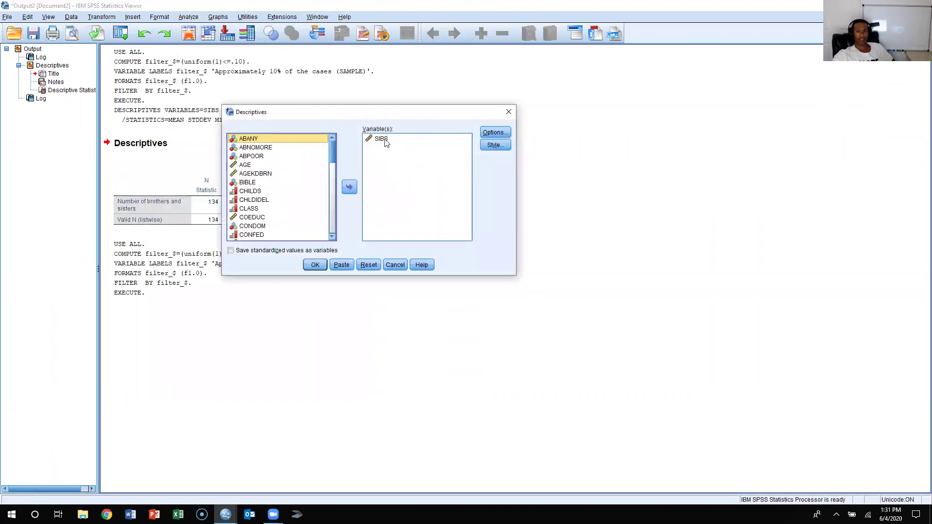
pyautogui.click(501, 136)
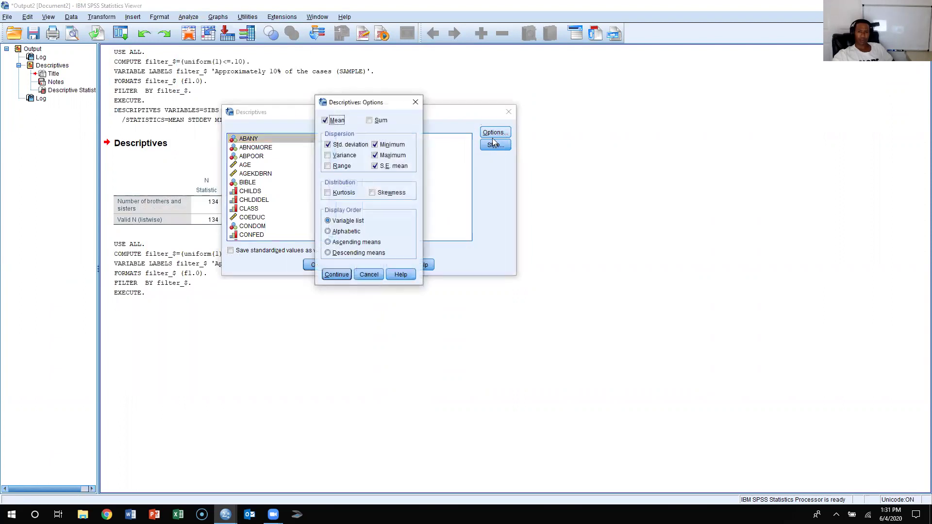
pyautogui.click(342, 275)
pyautogui.click(315, 266)
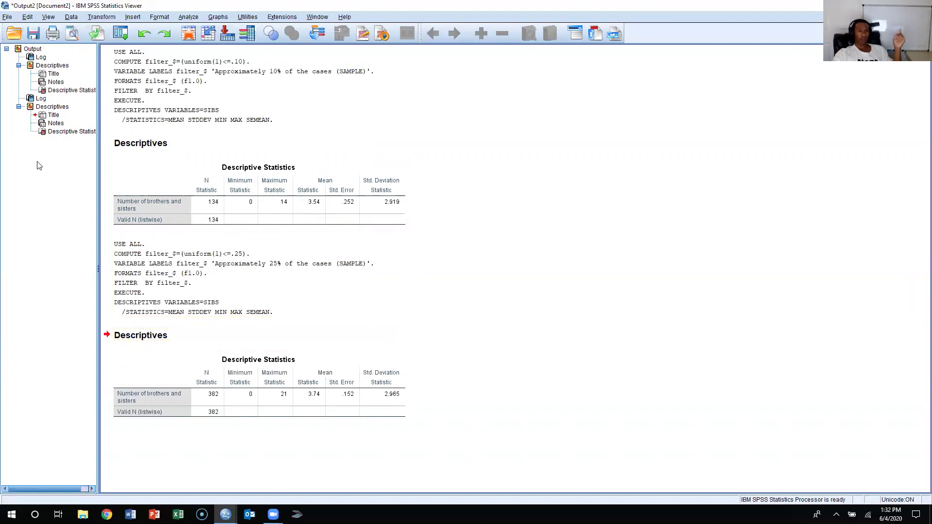
# - Choose 'All cases' in Select Cases and apply it to remove the sample filter
pyautogui.click(27, 17)
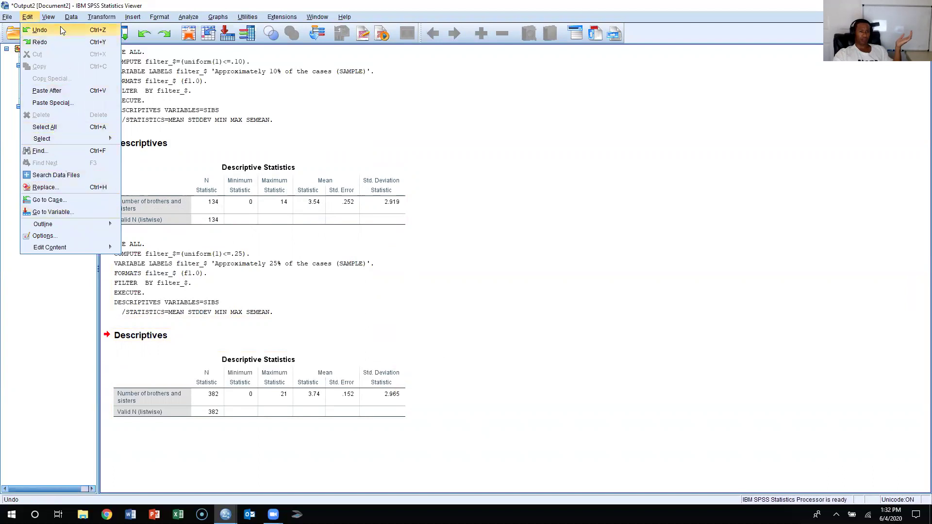
pyautogui.moveTo(71, 17)
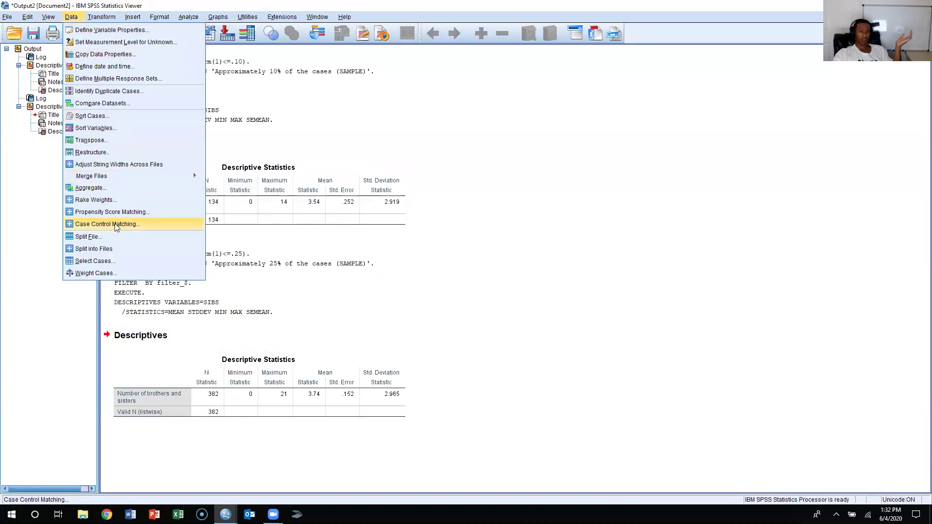
pyautogui.click(107, 261)
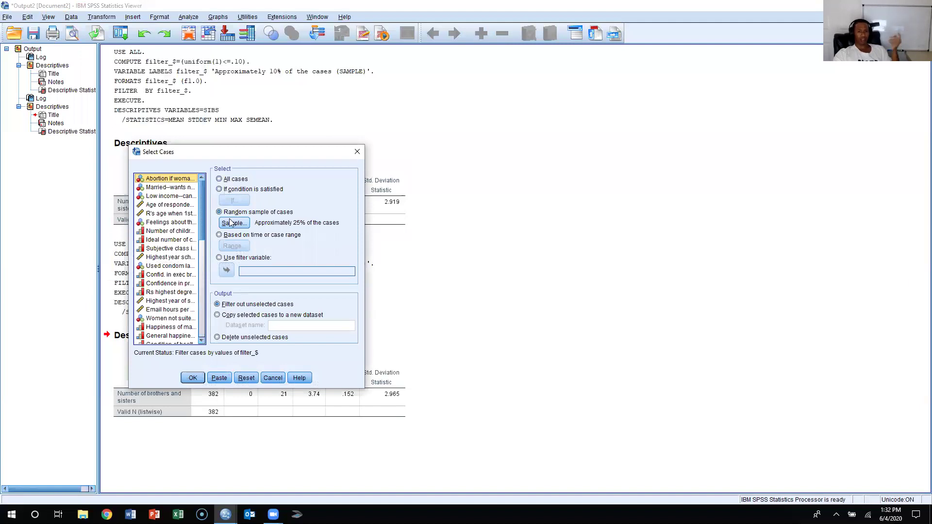
pyautogui.click(219, 179)
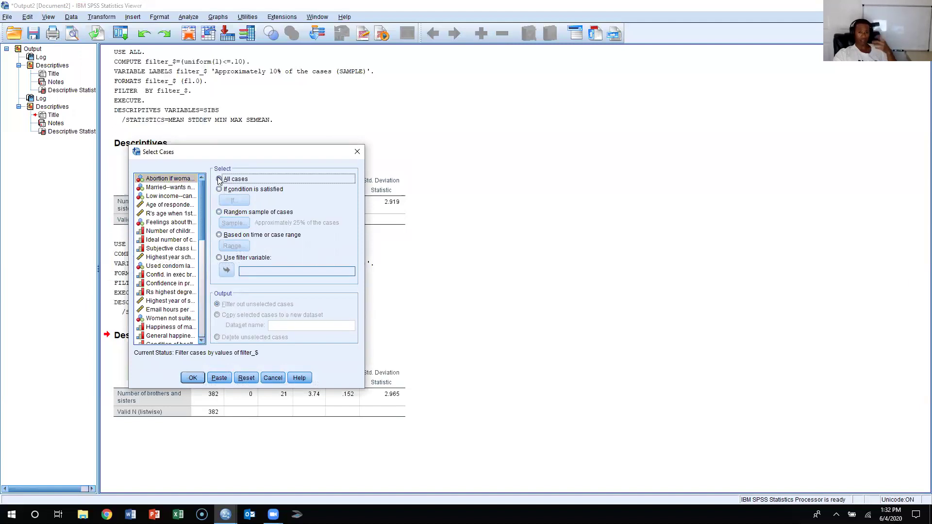
pyautogui.click(198, 380)
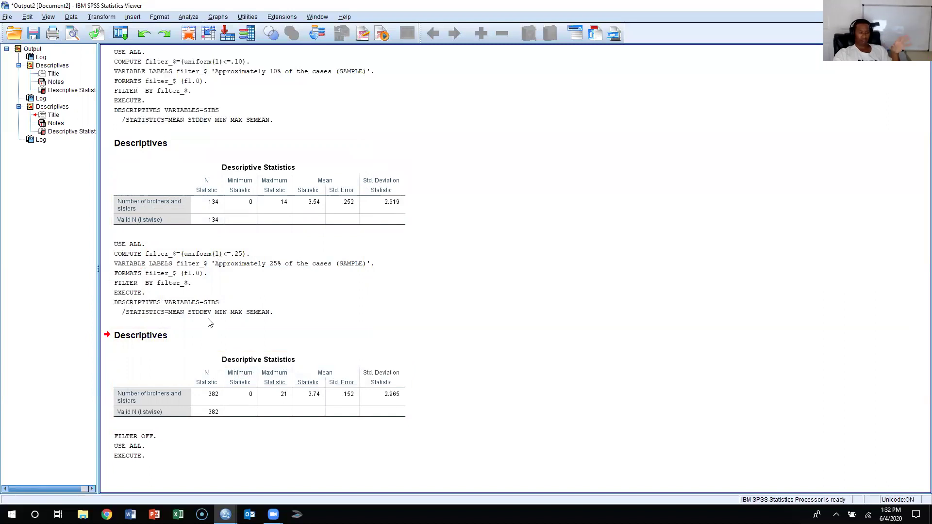
# - Rerun Descriptives on SIBS for all cases, giving N 1498 and S.E. mean .075
pyautogui.click(193, 19)
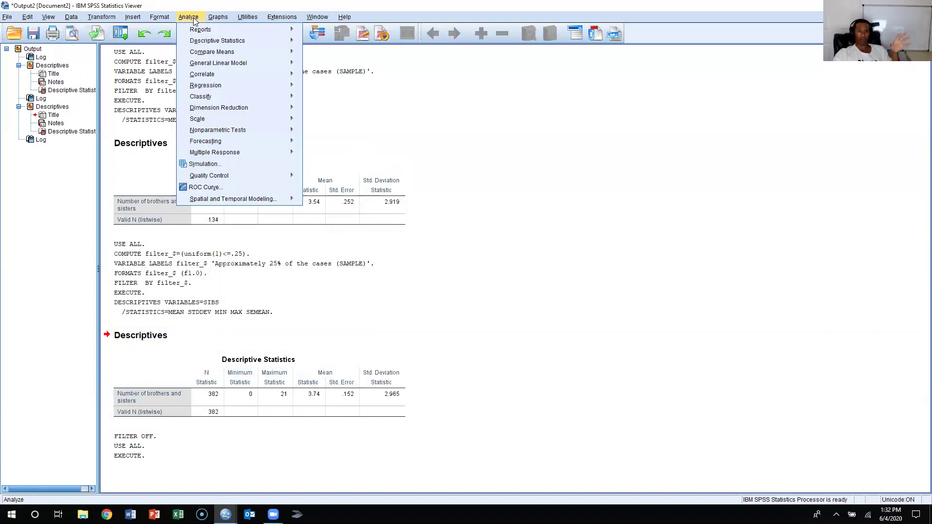
pyautogui.moveTo(272, 43)
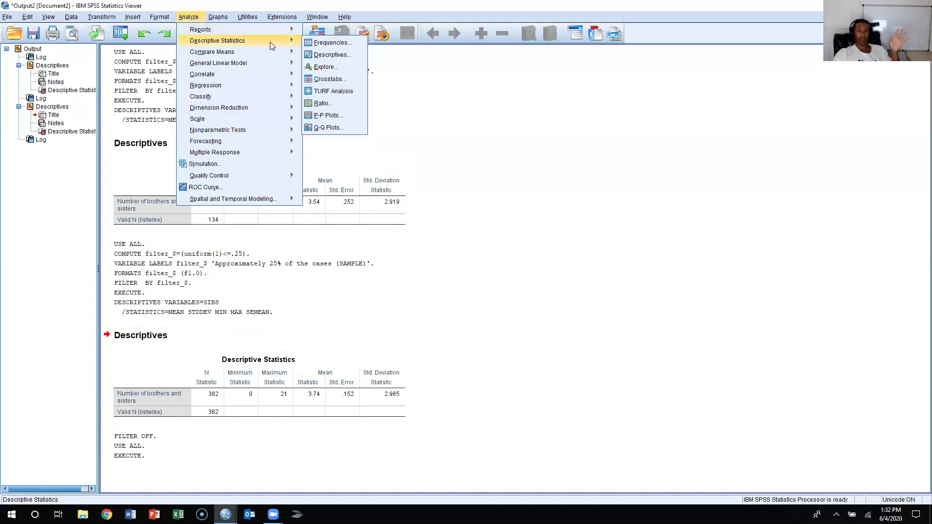
pyautogui.click(339, 58)
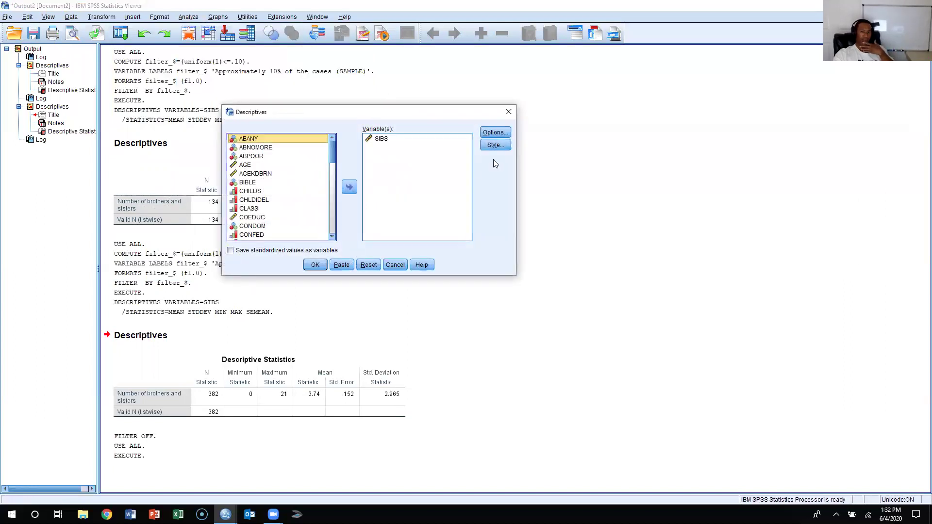
pyautogui.click(500, 133)
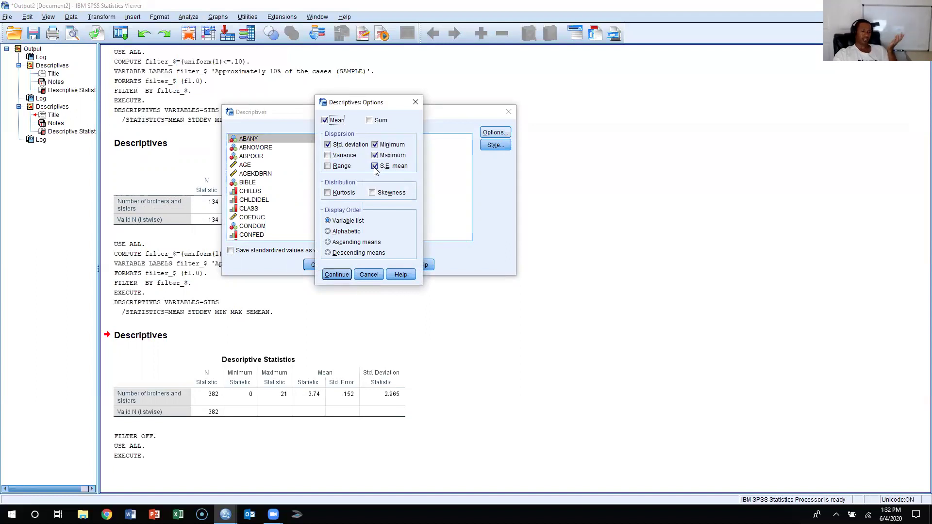
pyautogui.click(337, 274)
pyautogui.click(314, 266)
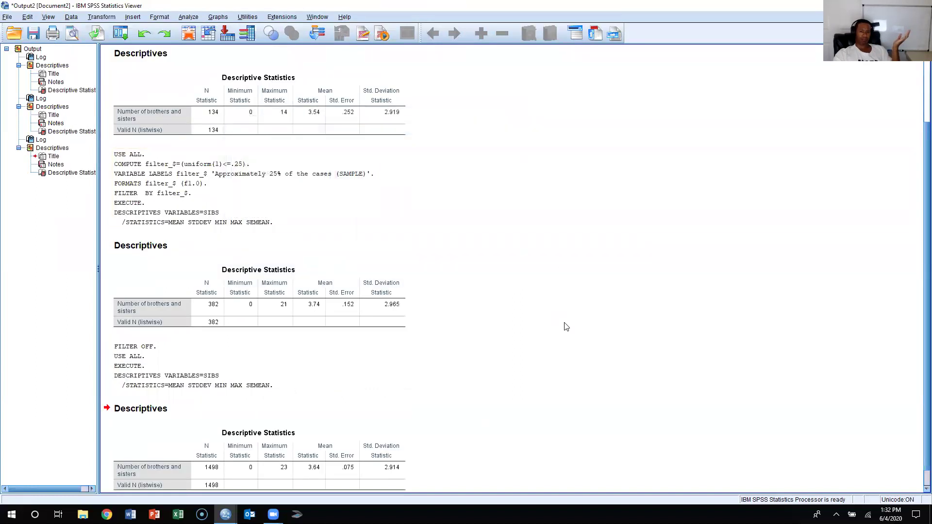
pyautogui.scroll(-1, 564, 322)
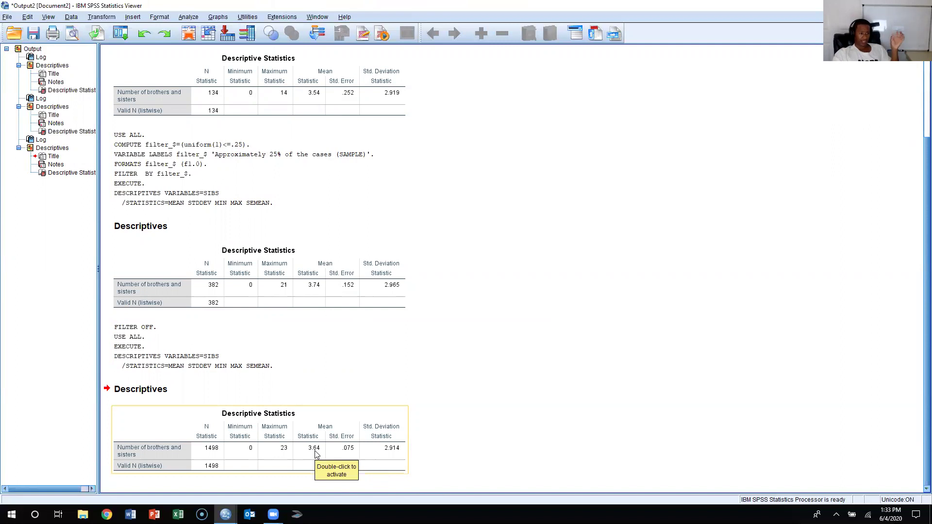
pyautogui.click(372, 250)
pyautogui.click(340, 112)
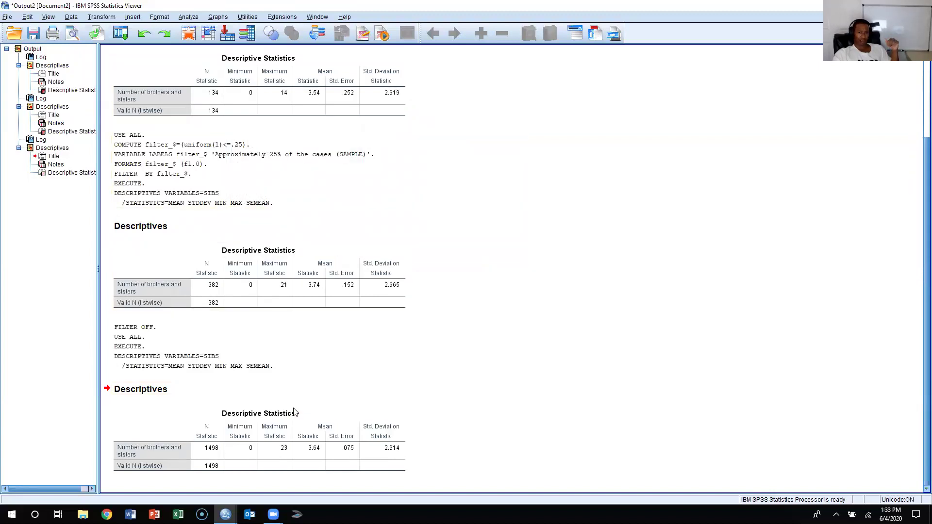
pyautogui.click(309, 430)
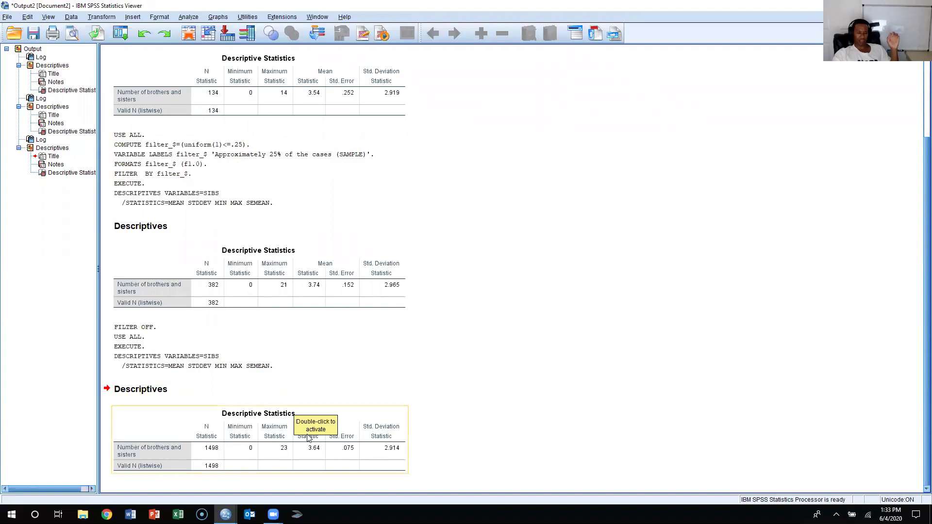
pyautogui.click(323, 297)
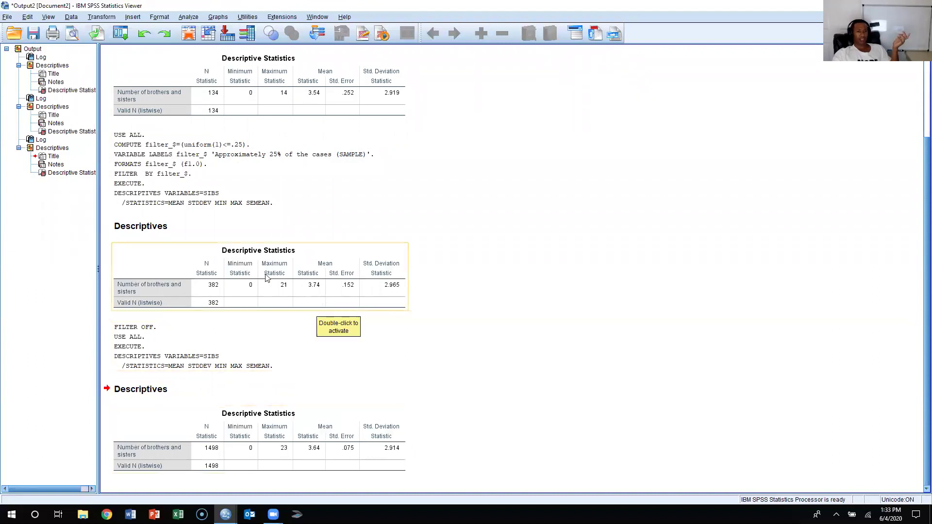
pyautogui.click(313, 345)
pyautogui.click(306, 419)
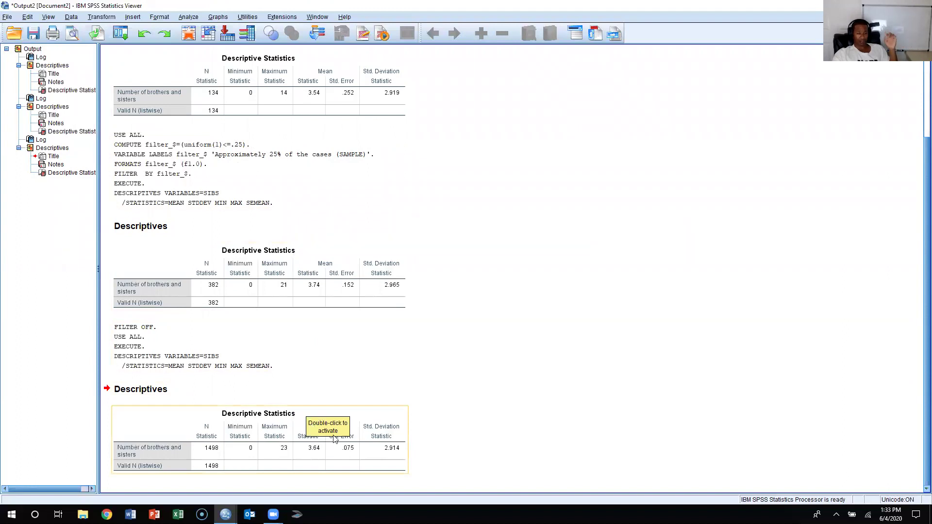
pyautogui.click(454, 391)
pyautogui.click(515, 357)
pyautogui.click(500, 378)
pyautogui.click(406, 467)
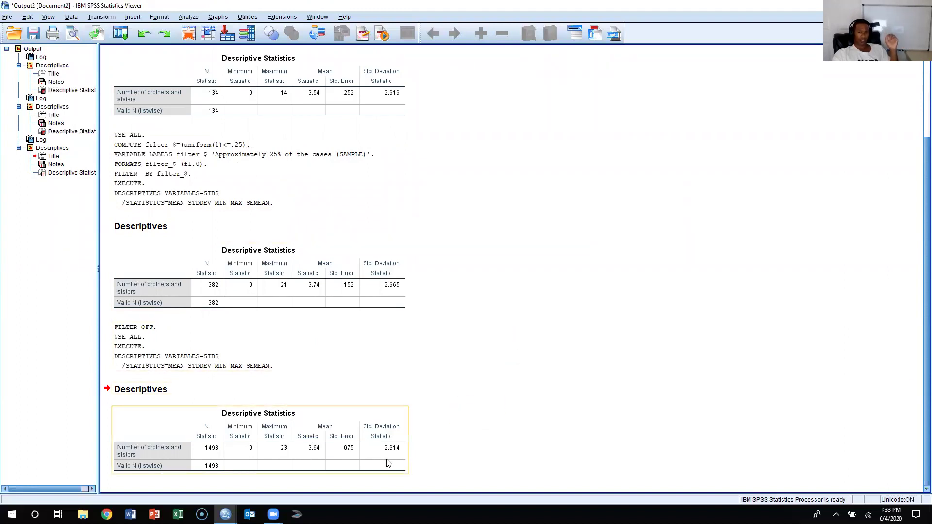